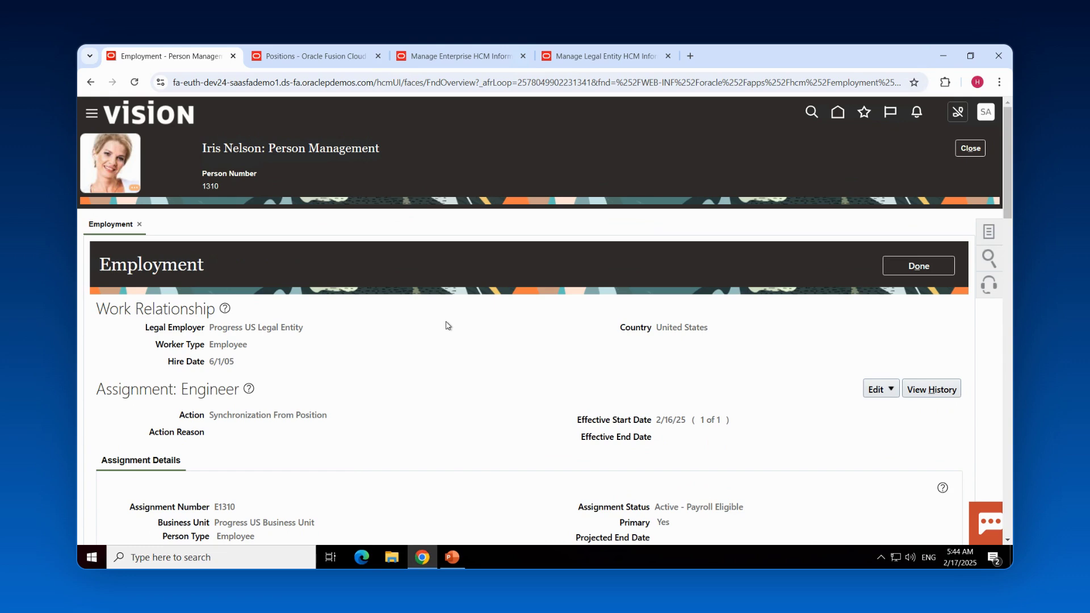
# - Review the job details of the employee's Engineer assignment and the position's details card, closing the card when finished
pyautogui.scroll(-10, 445, 327)
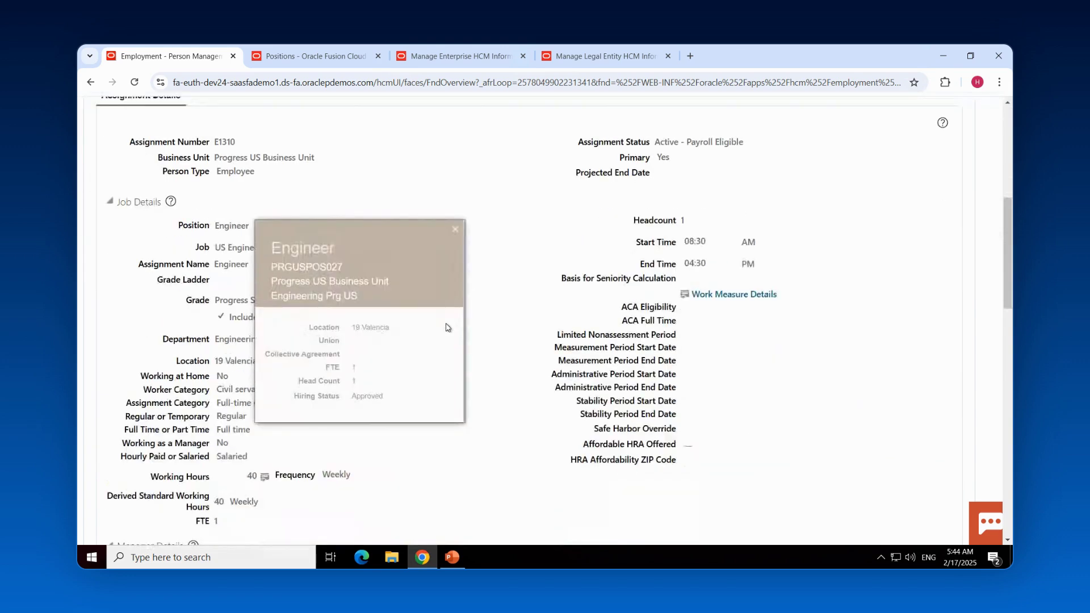
pyautogui.scroll(5, 446, 327)
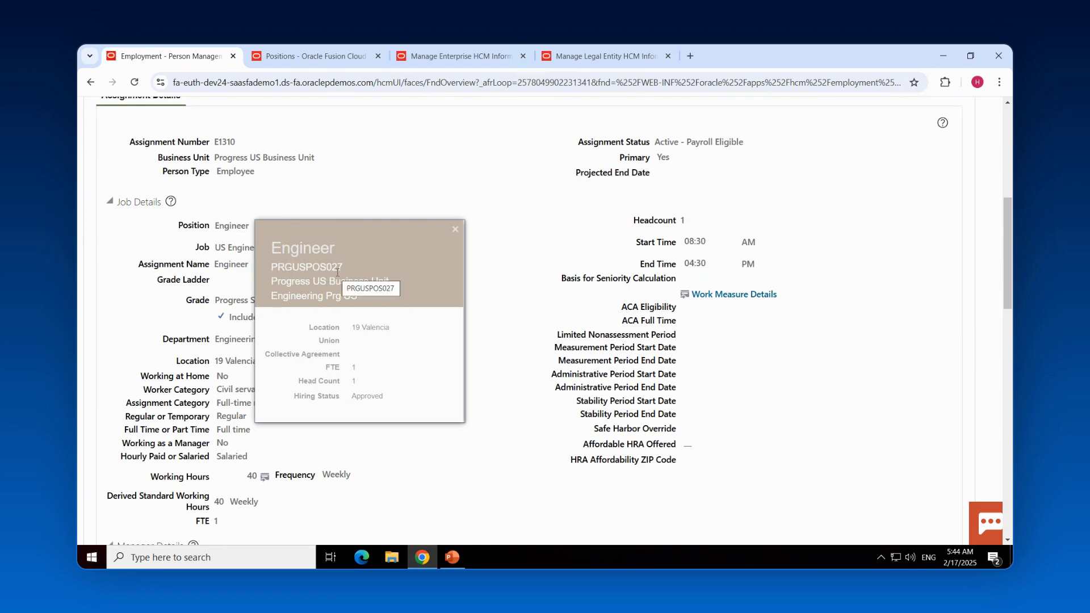
pyautogui.click(456, 229)
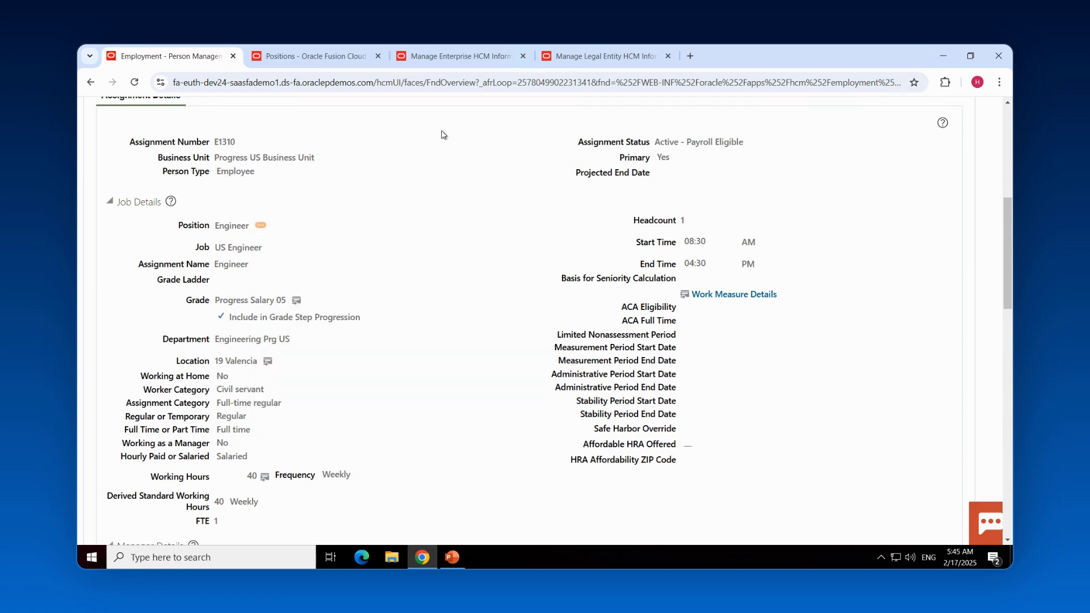
# - Examine the Position Synchronization Configuration in the enterprise HCM information for MA ENTERPRISE
pyautogui.click(467, 55)
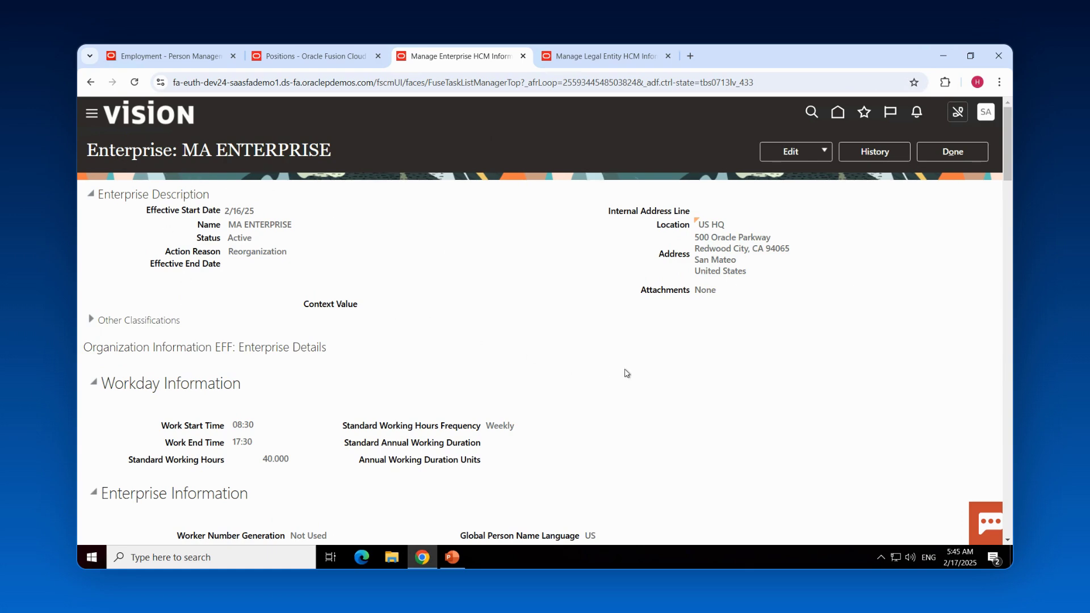
pyautogui.scroll(-5, 627, 373)
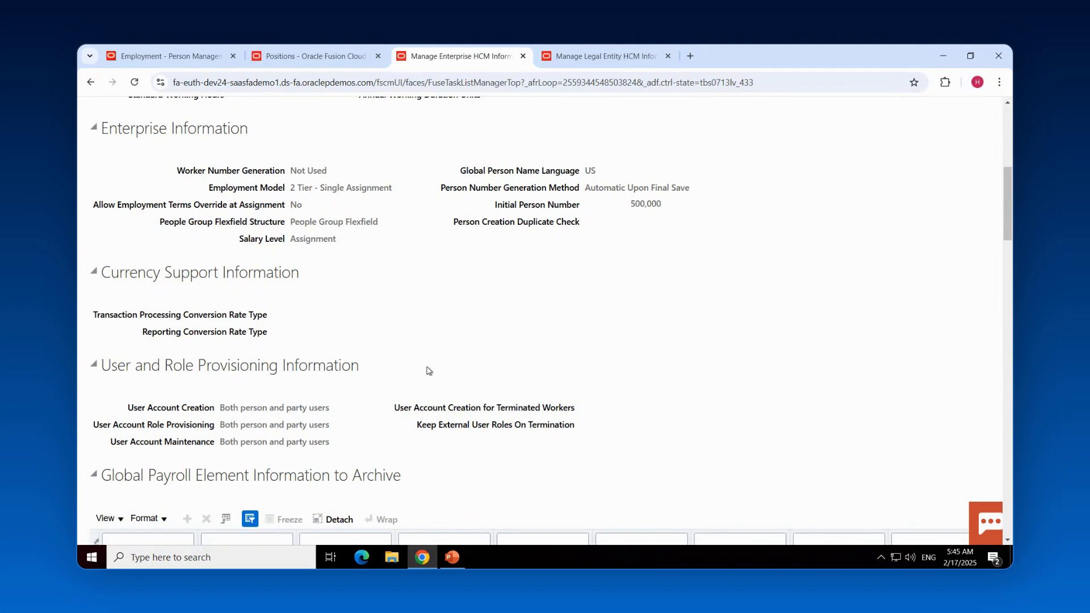
pyautogui.scroll(-3, 454, 361)
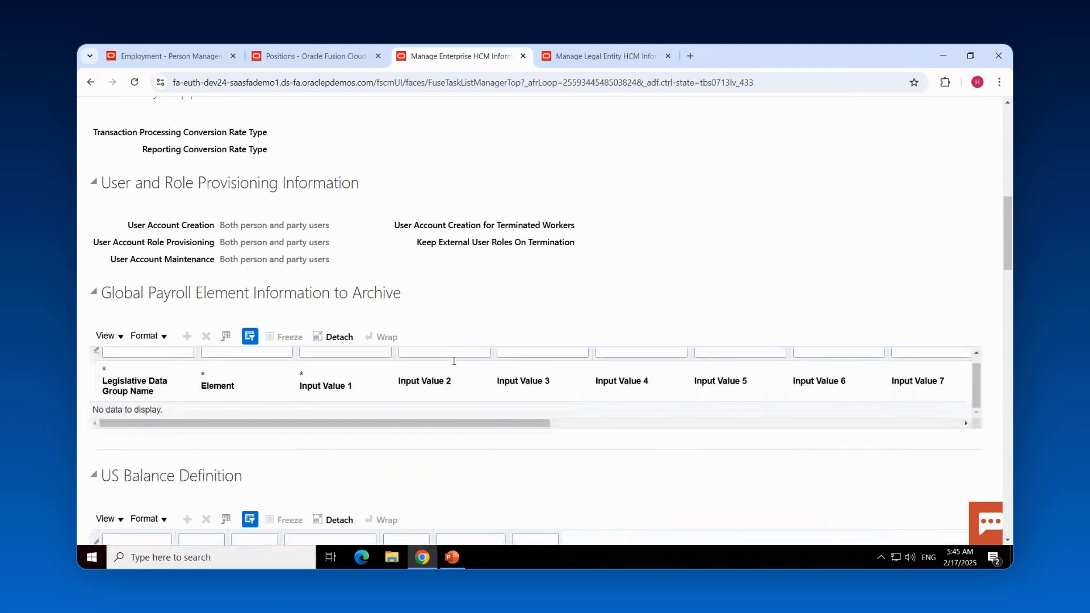
pyautogui.scroll(-5, 454, 361)
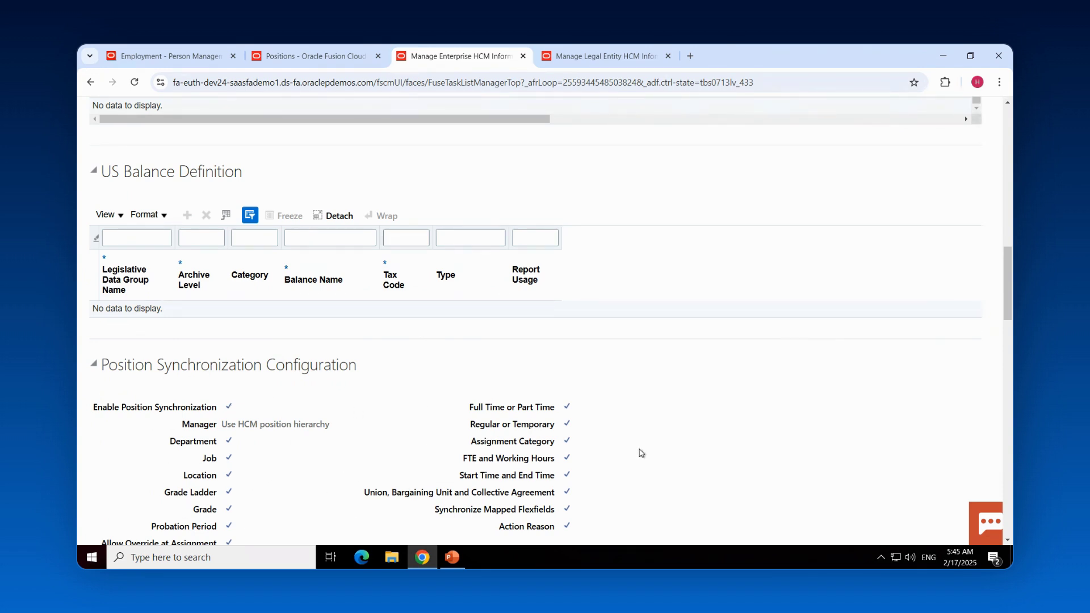
pyautogui.scroll(-3, 641, 454)
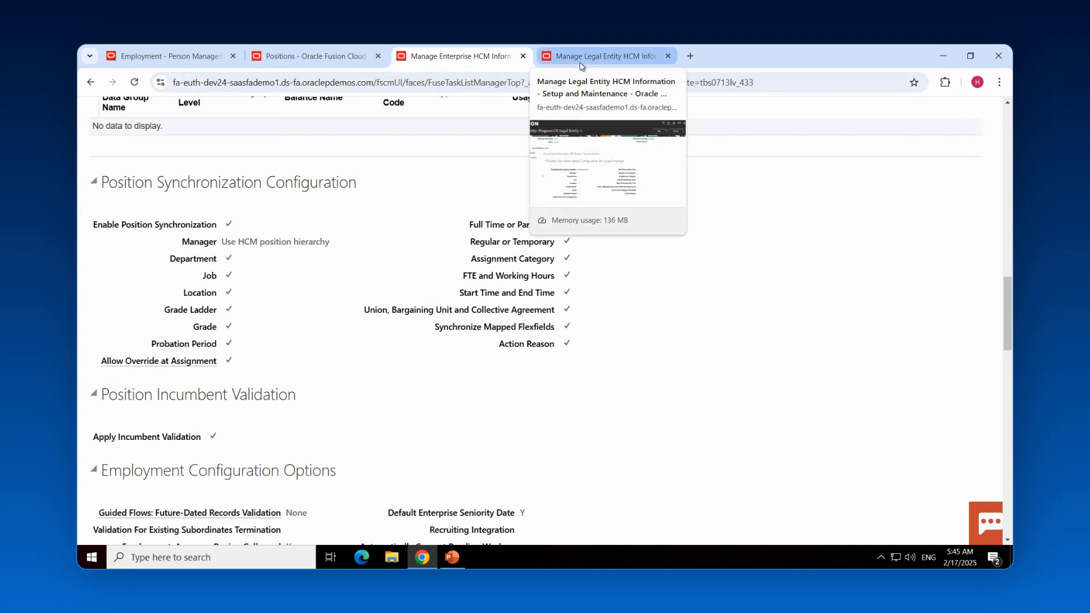
# - Compare the position synchronization settings of Progress US Legal Entity with the enterprise-level configuration
pyautogui.click(580, 67)
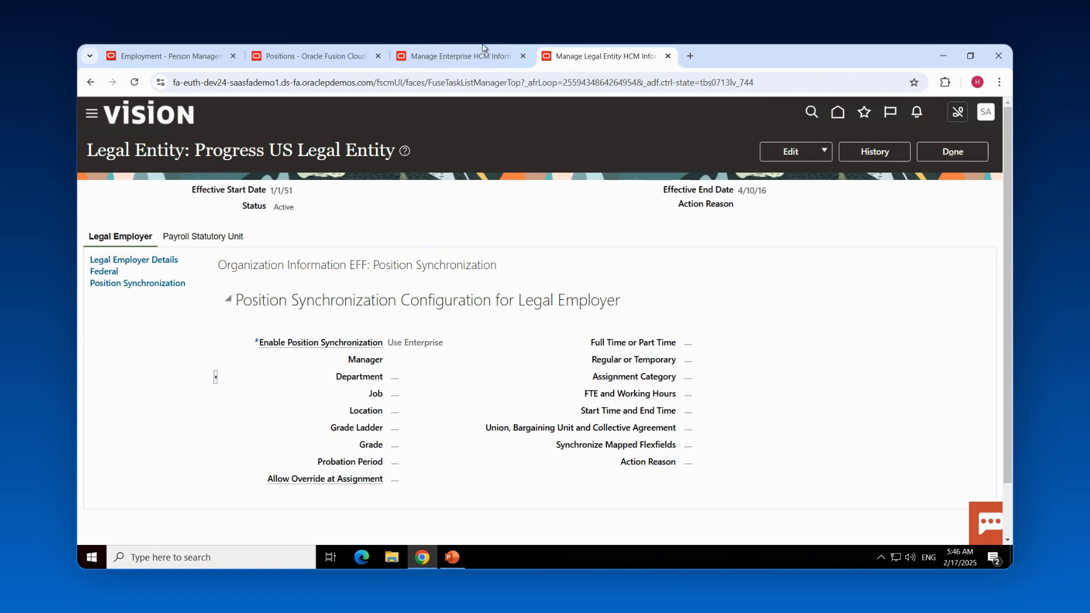
pyautogui.click(475, 57)
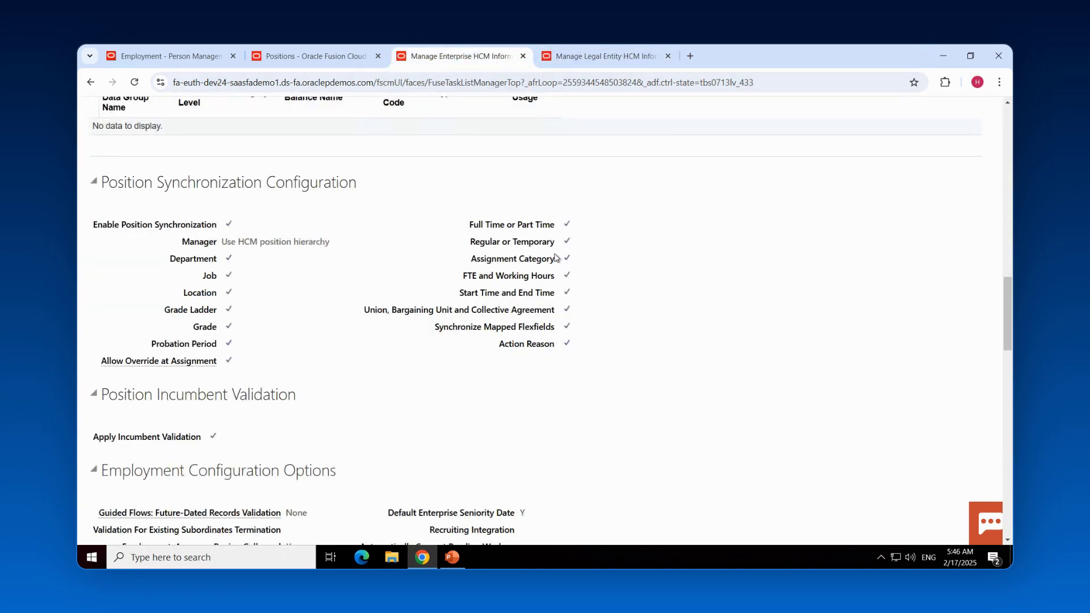
pyautogui.click(601, 66)
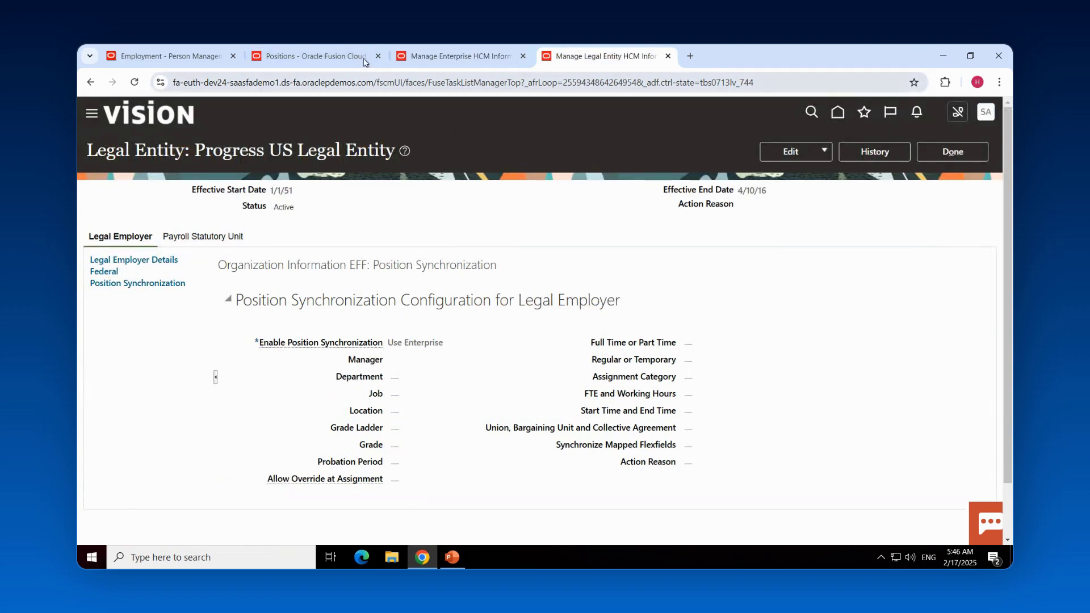
# - Open the employee's assignment for correction with the Synchronization From Position action, inspect the Synchronize from Position setting, and discard the edit
pyautogui.click(168, 55)
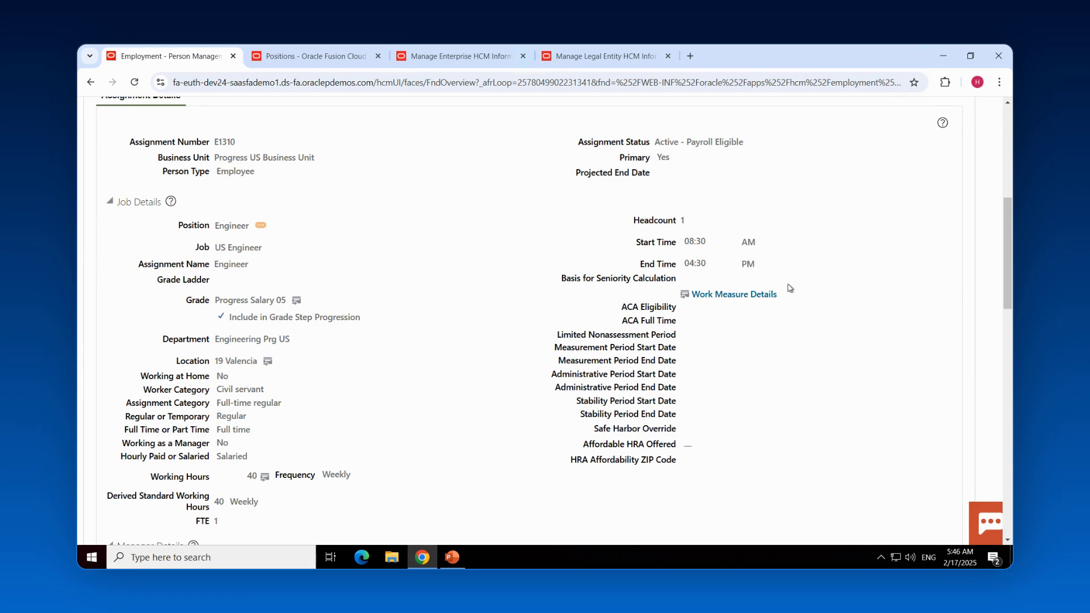
pyautogui.scroll(5, 832, 281)
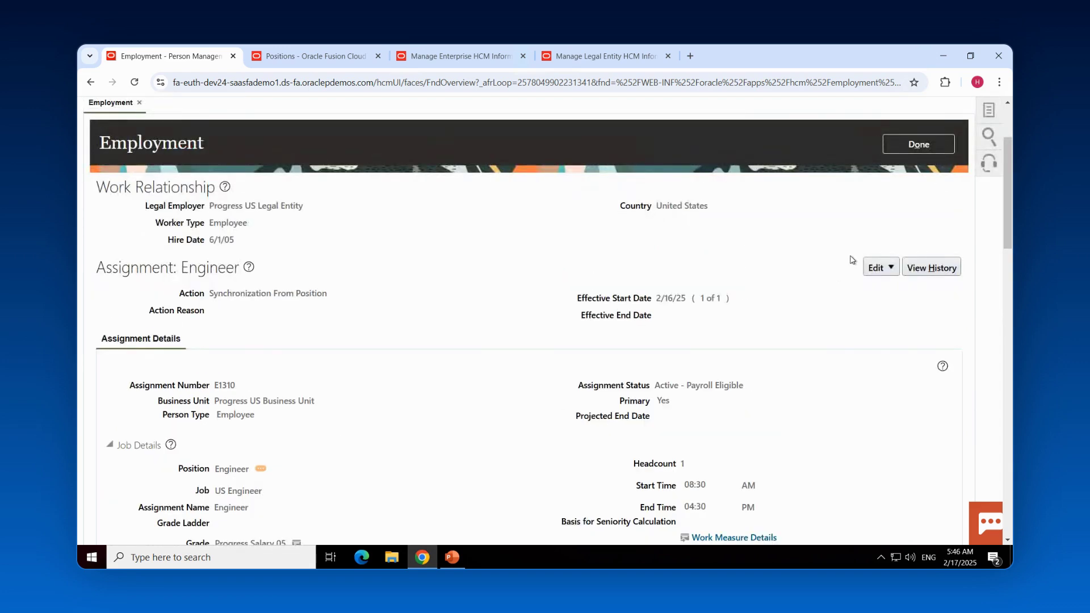
pyautogui.click(890, 273)
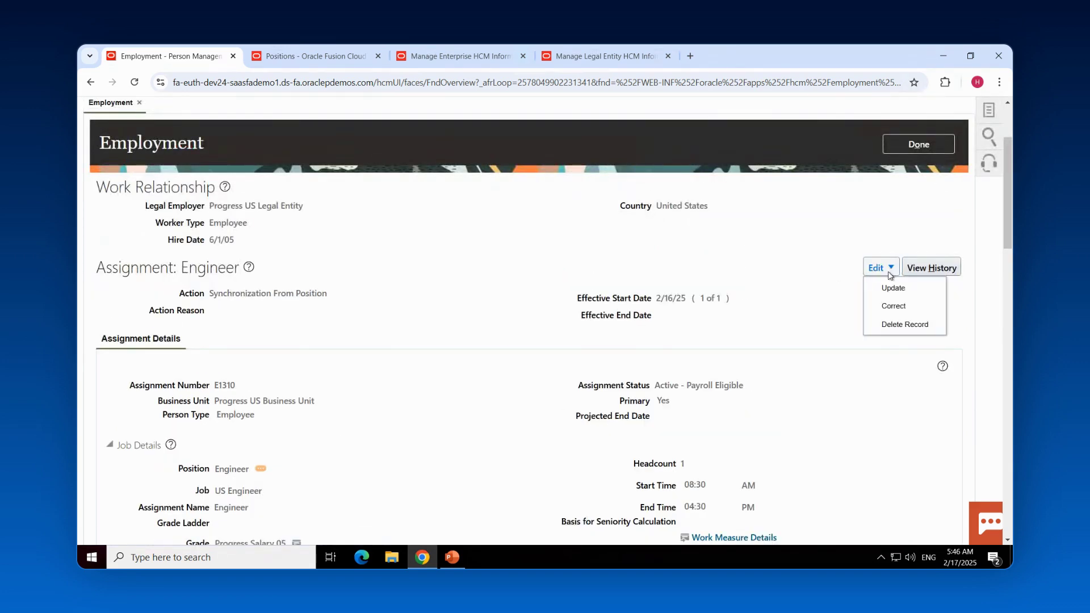
pyautogui.click(907, 307)
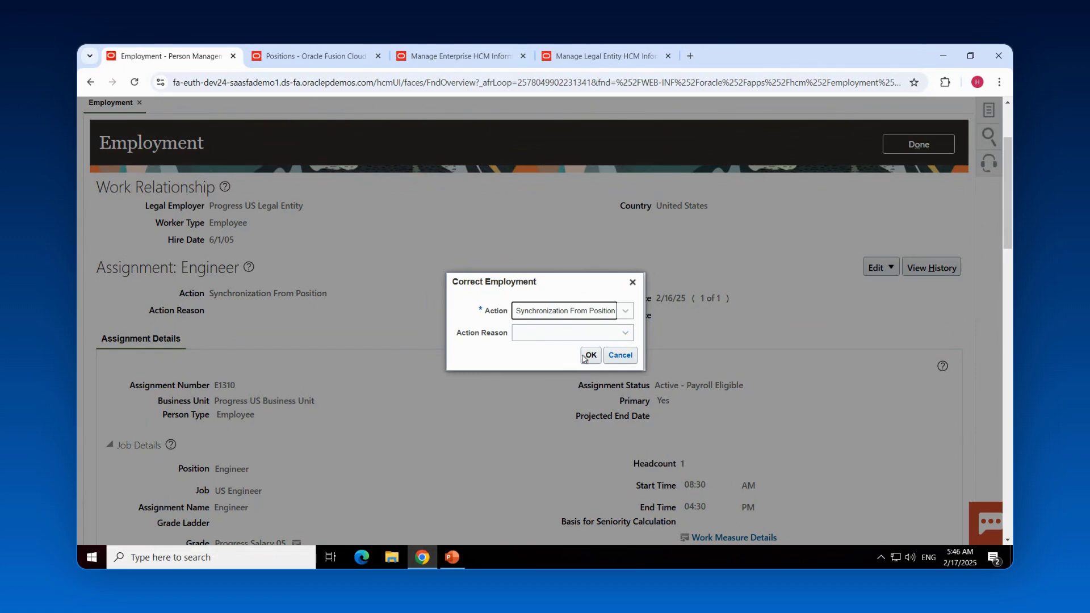
pyautogui.click(588, 356)
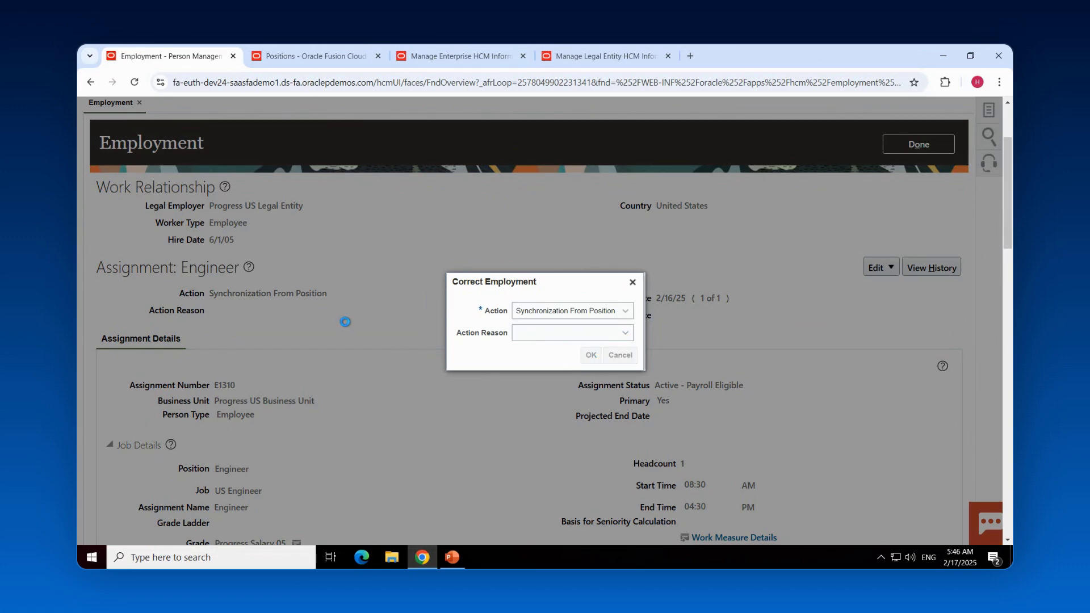
pyautogui.scroll(-5, 346, 323)
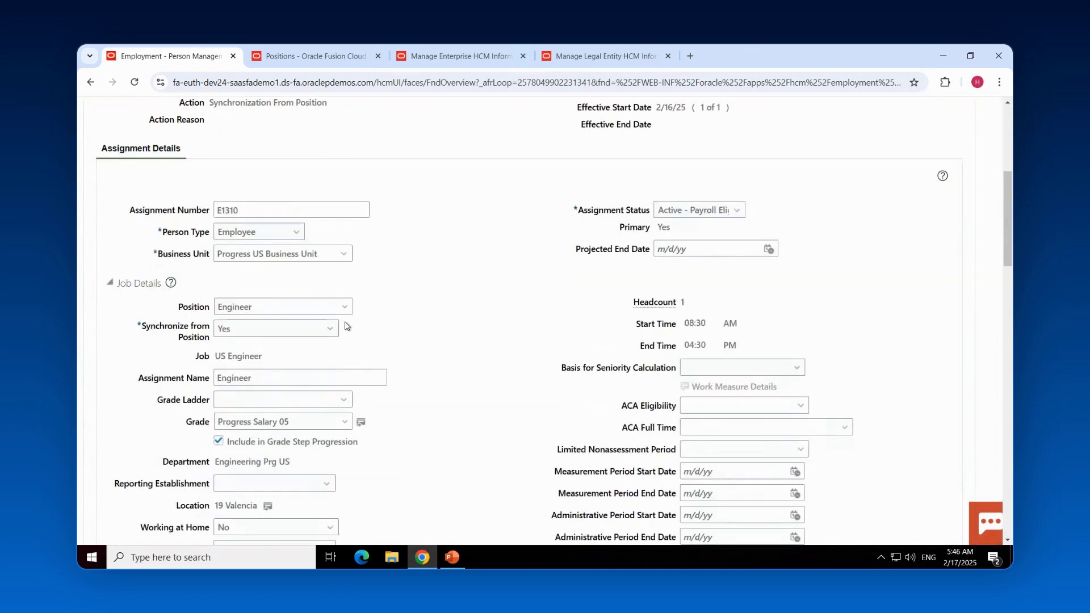
pyautogui.scroll(-1, 346, 326)
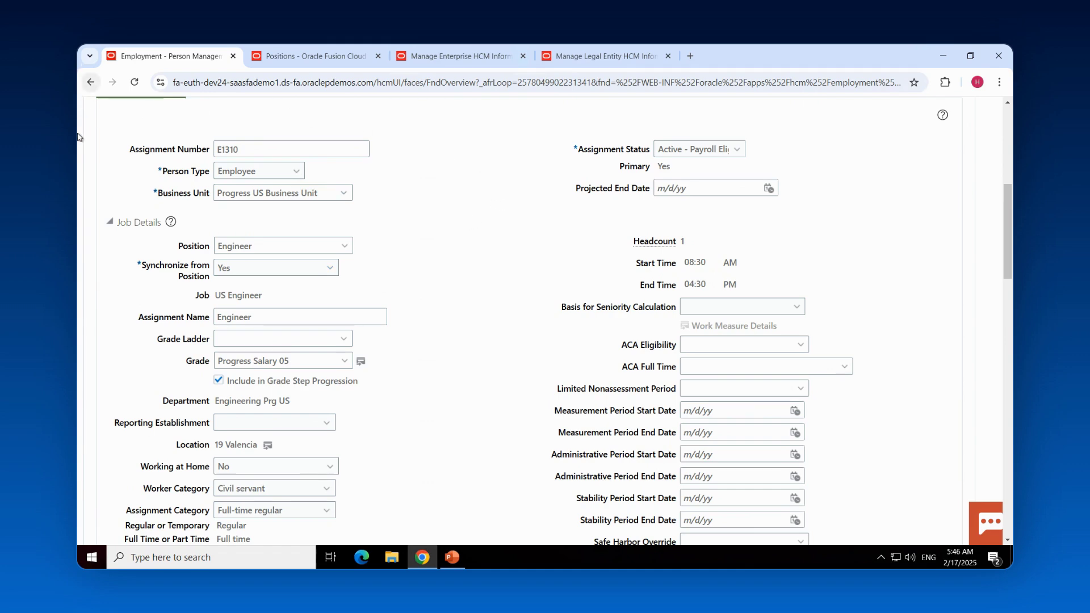
pyautogui.scroll(5, 895, 189)
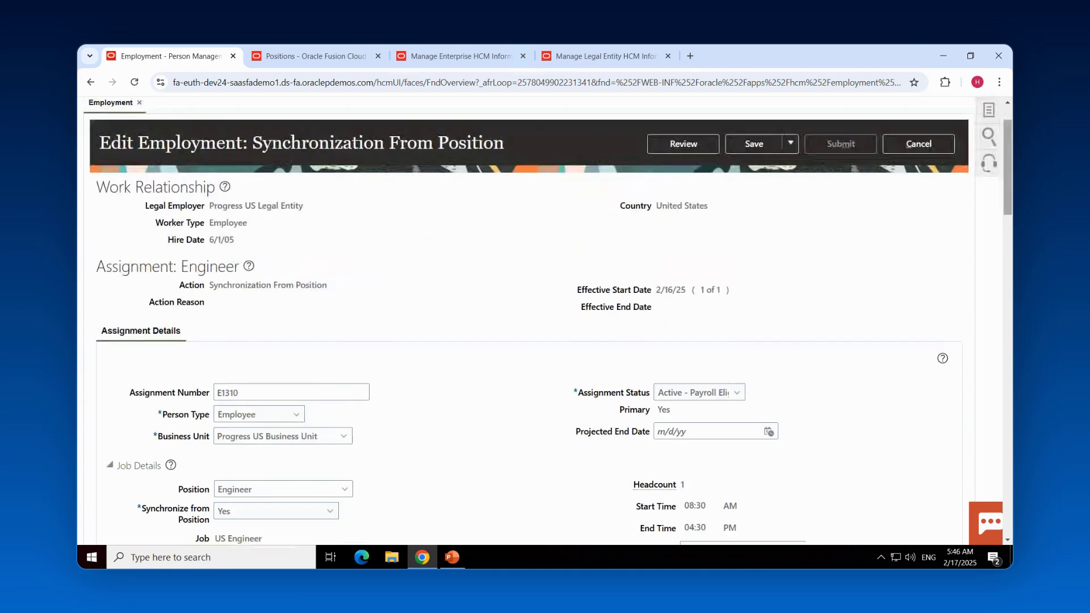
pyautogui.click(930, 212)
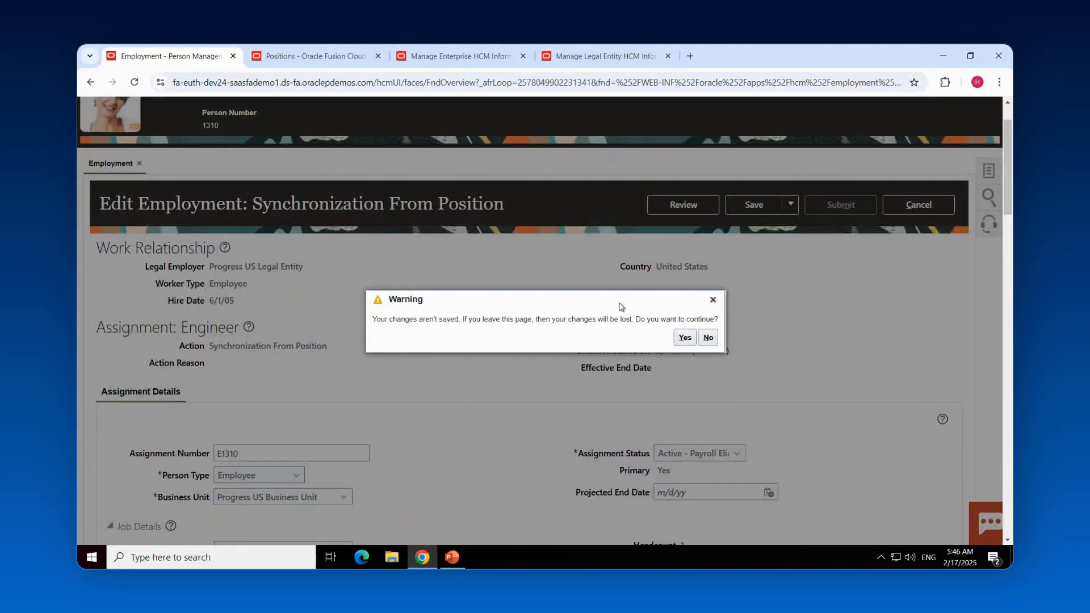
pyautogui.click(683, 339)
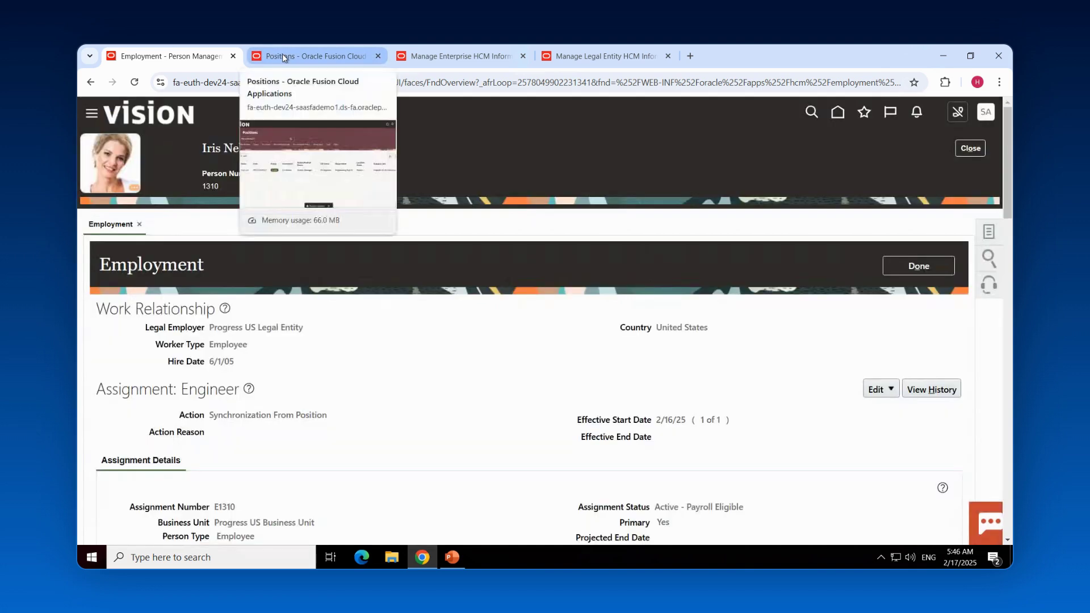
# - Open the Engineer position PRGUSPOS027 for editing and set its effective start date to 2/17/25
pyautogui.click(283, 56)
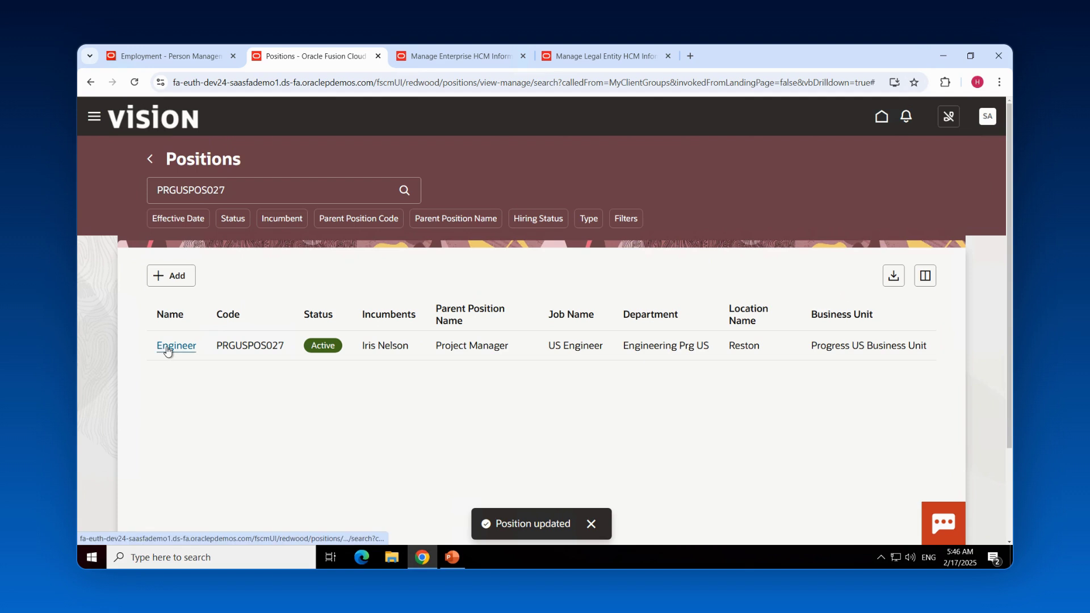
pyautogui.click(167, 352)
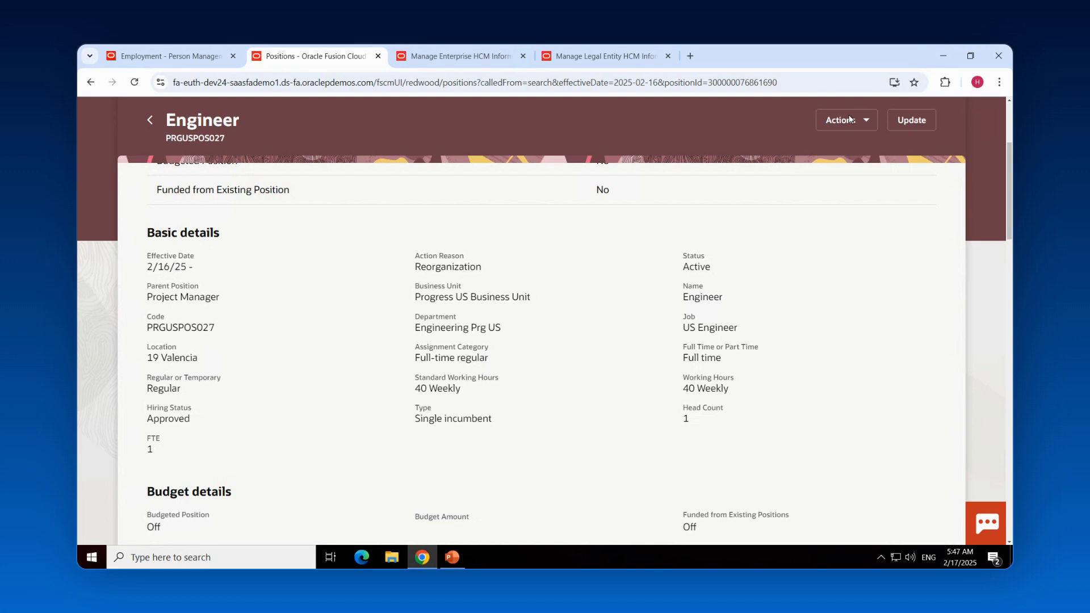
pyautogui.click(864, 126)
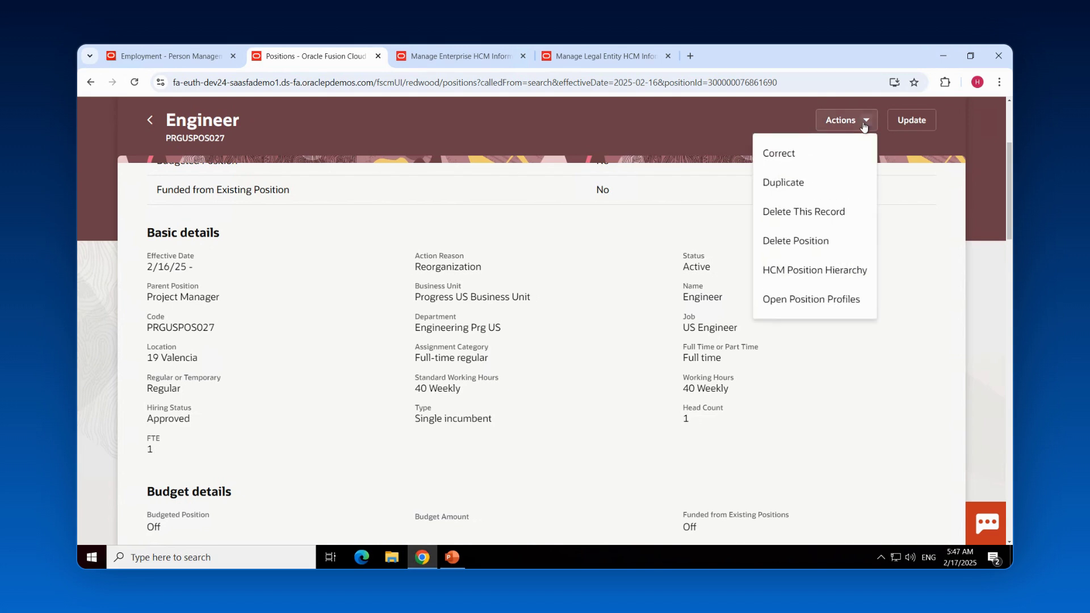
pyautogui.click(816, 153)
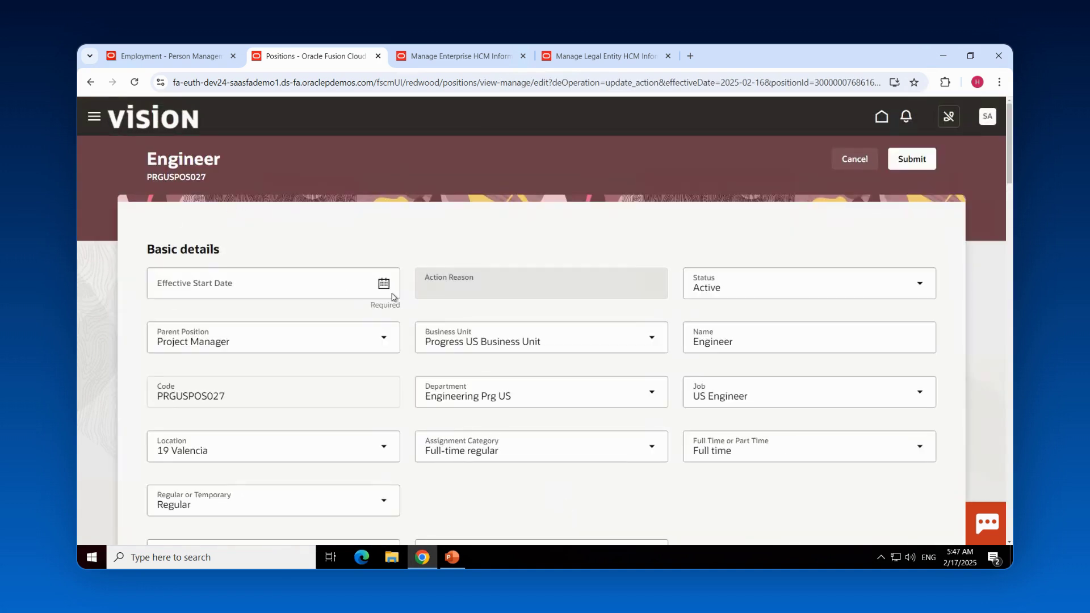
pyautogui.click(384, 284)
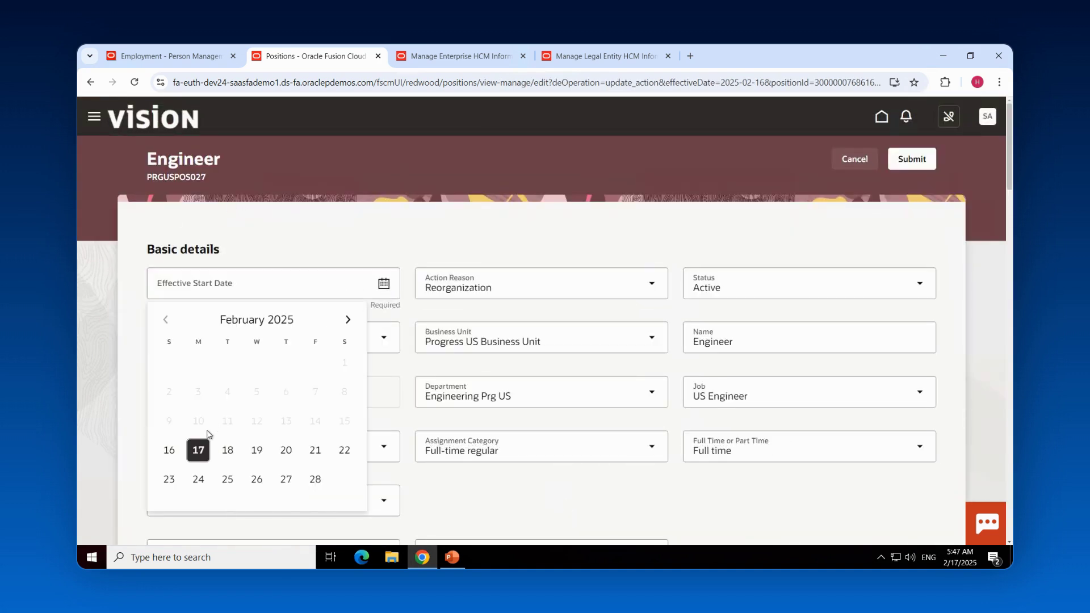
pyautogui.click(196, 451)
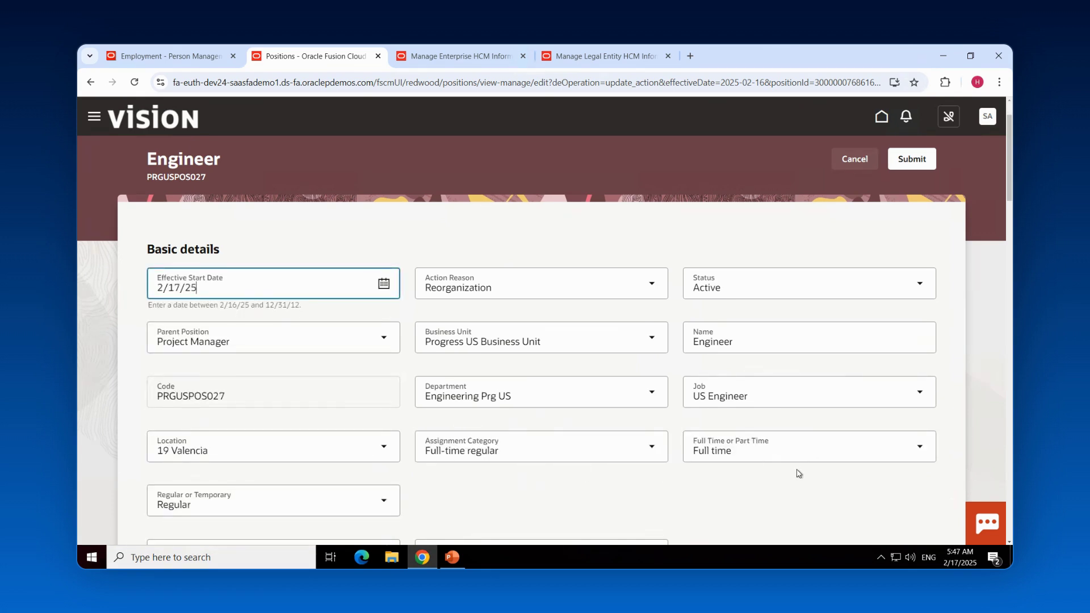
# - Set the Engineer position's location to Reston and submit the position update
pyautogui.scroll(-1, 798, 473)
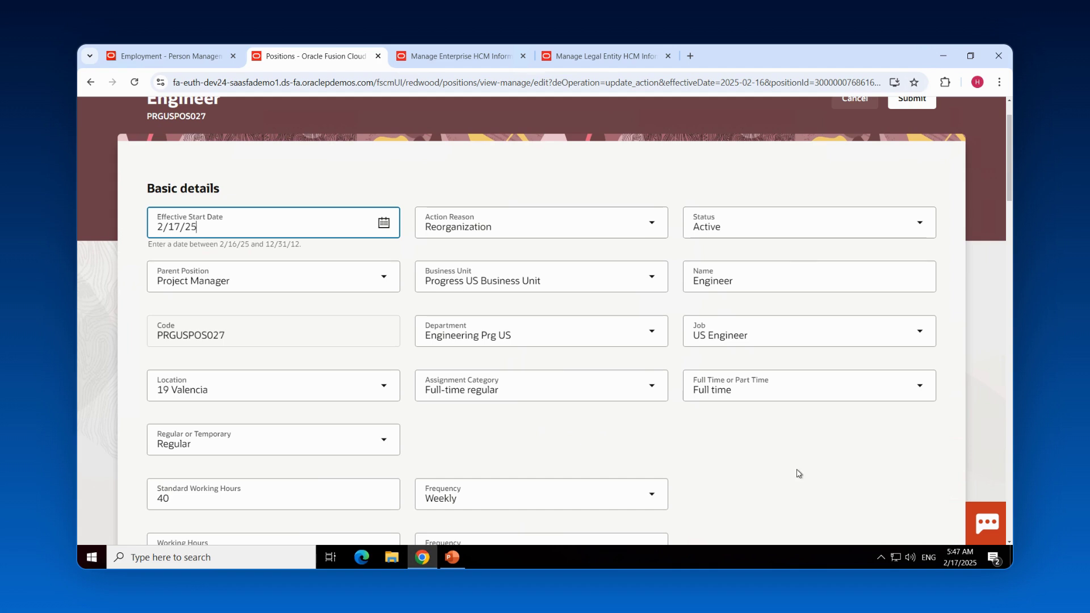
pyautogui.click(383, 393)
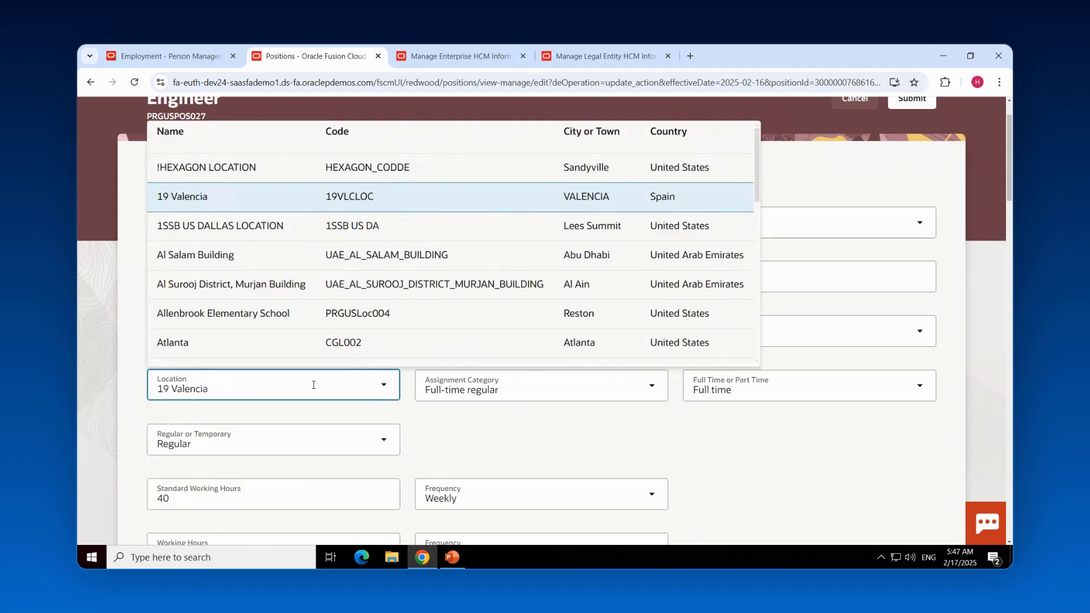
pyautogui.tripleClick(314, 385)
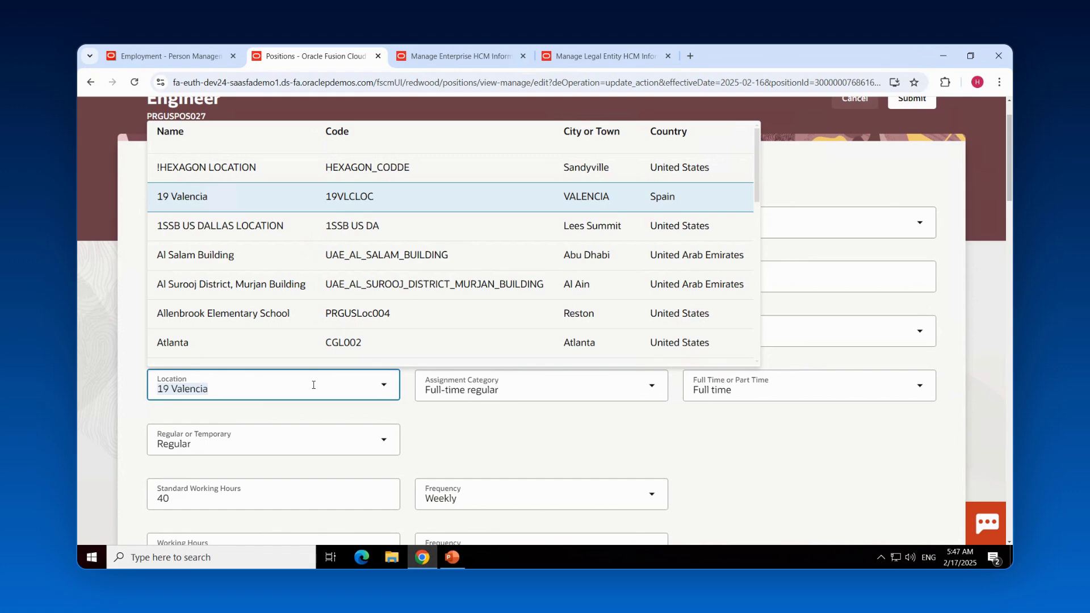
pyautogui.write('res')
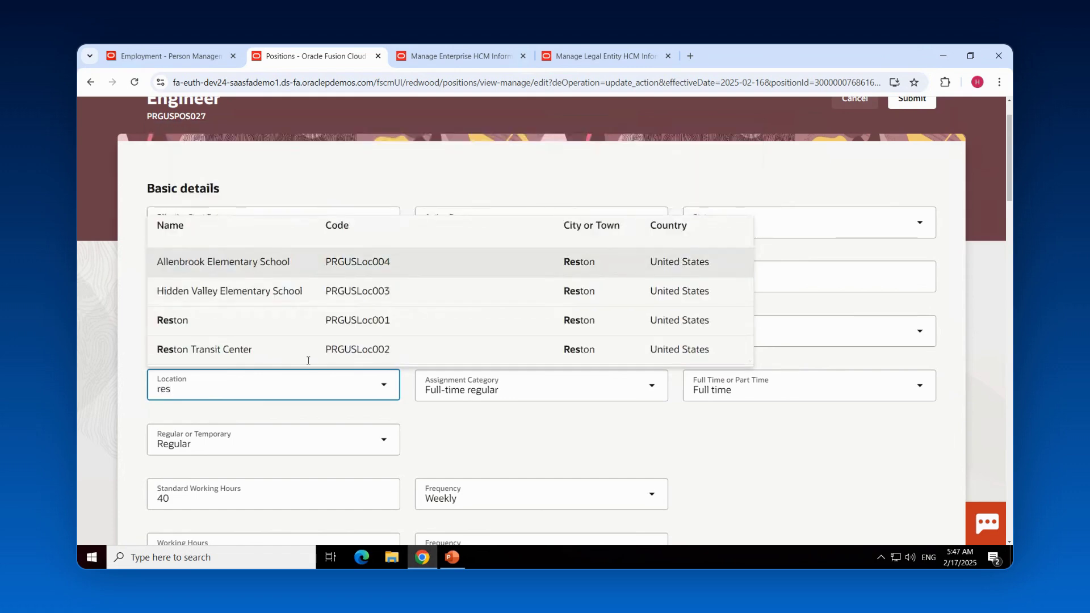
pyautogui.click(309, 321)
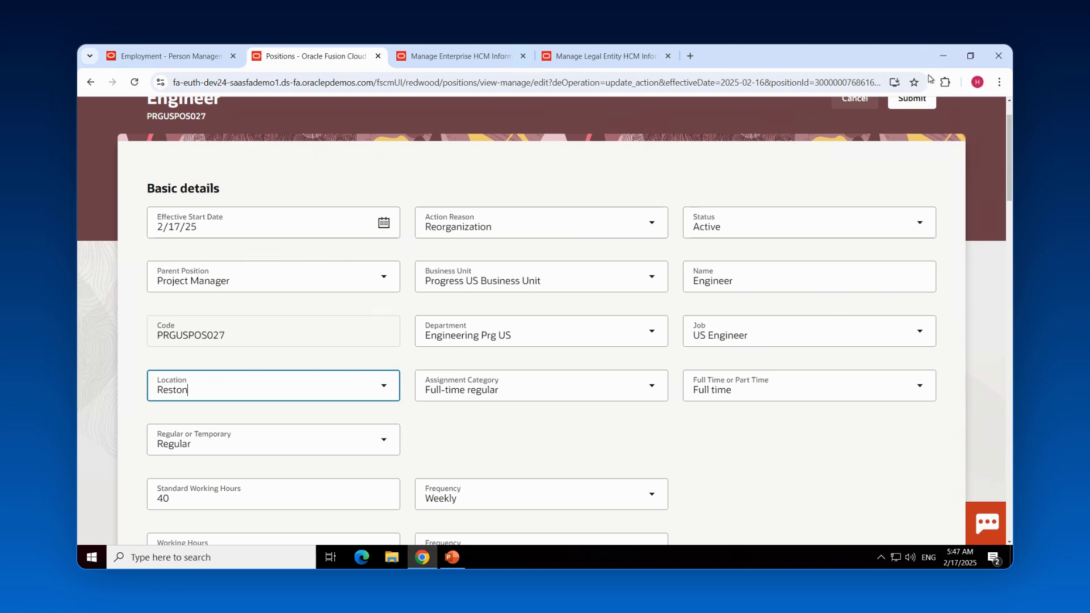
pyautogui.click(905, 105)
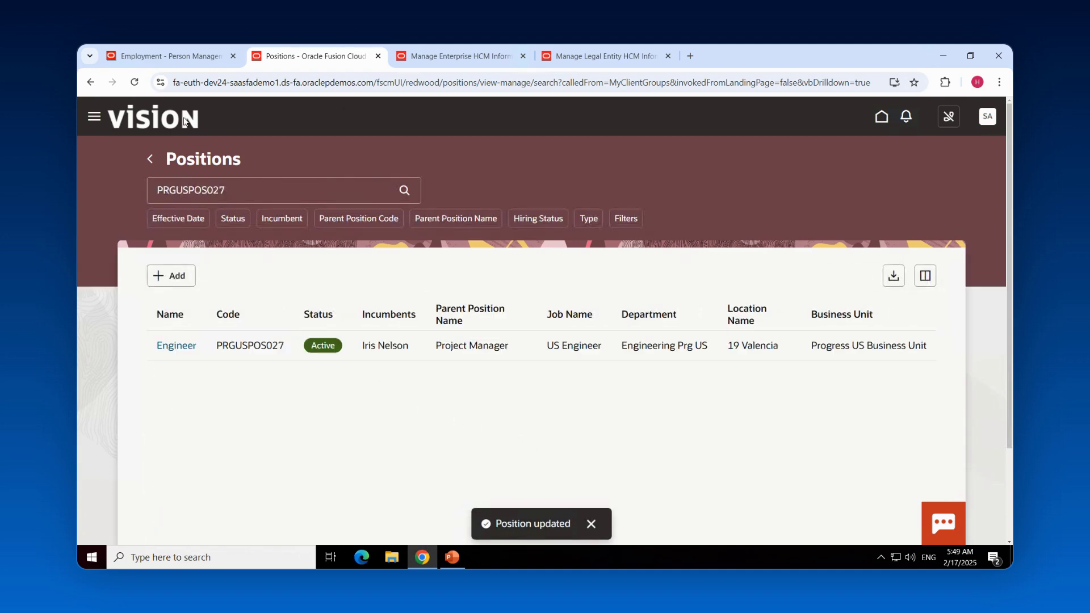
# - Close and reopen the employee's employment record, then check the assignment's effective start date and location against the position update
pyautogui.click(177, 61)
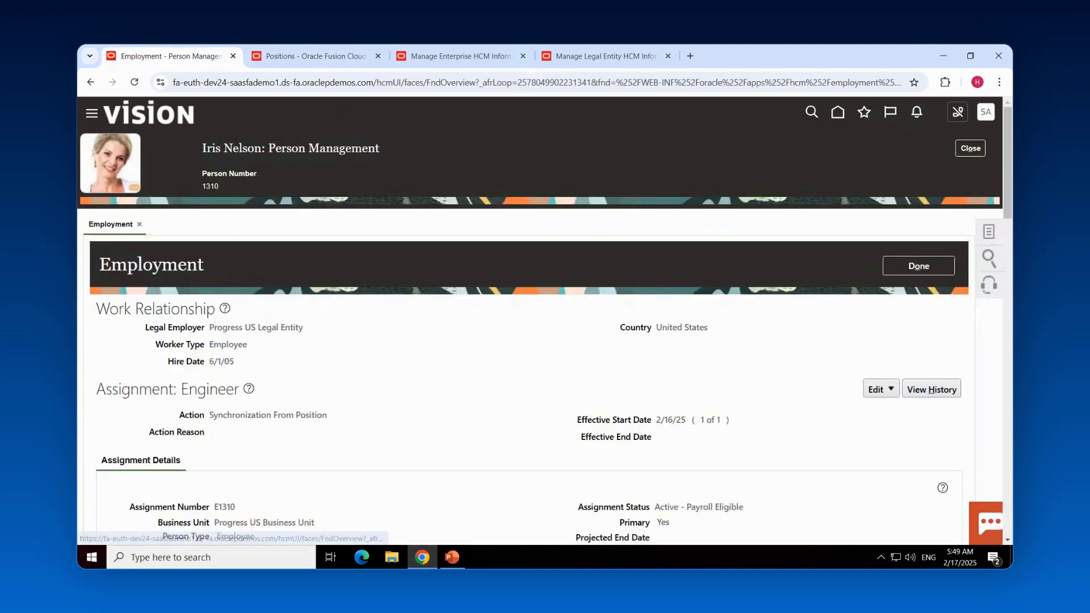
pyautogui.click(971, 149)
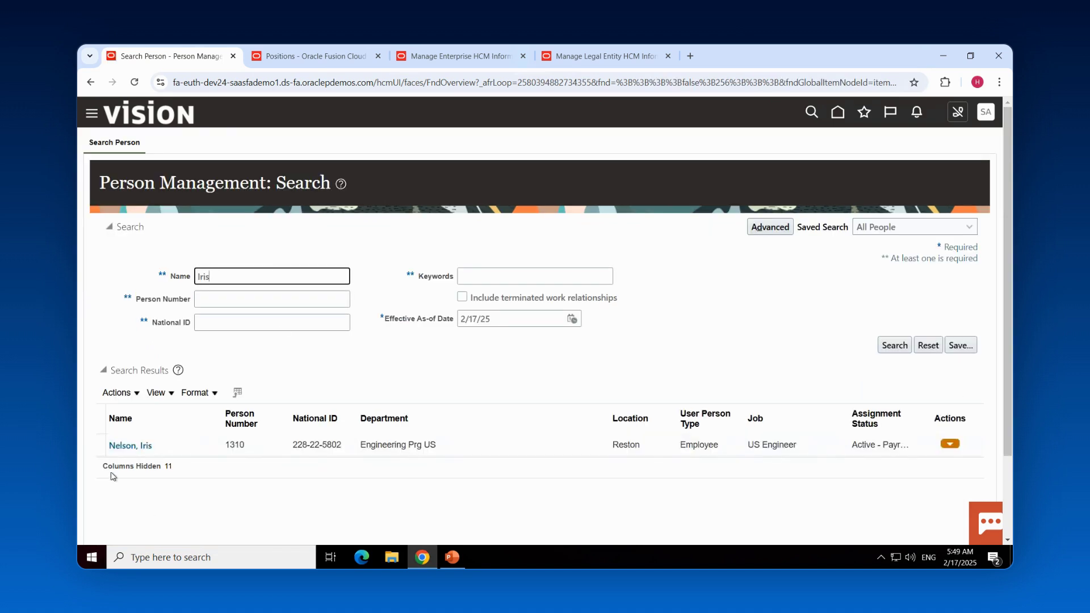
pyautogui.click(125, 446)
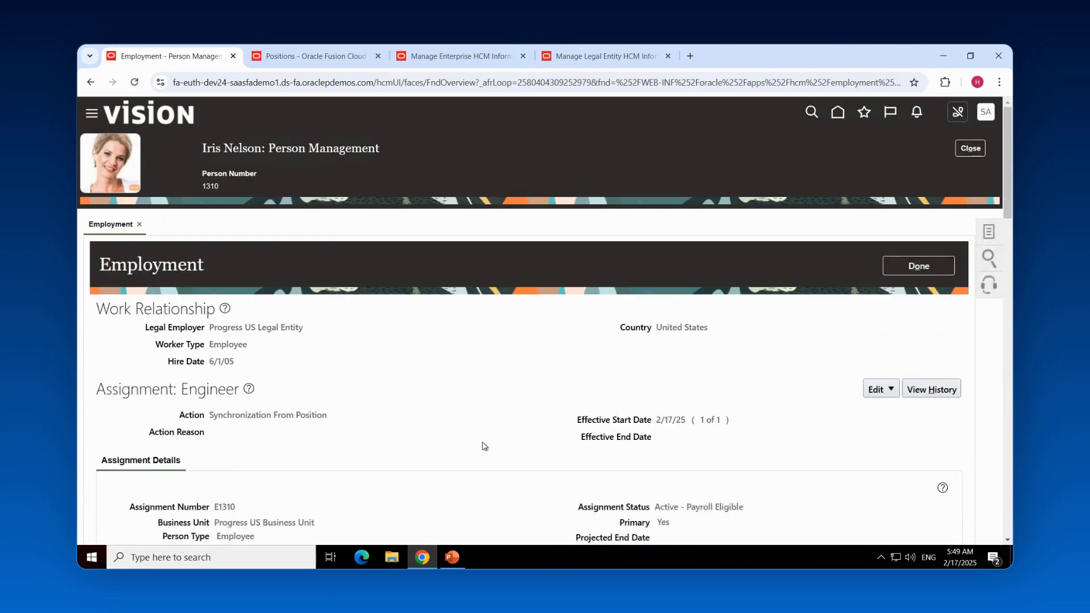
pyautogui.scroll(-3, 482, 447)
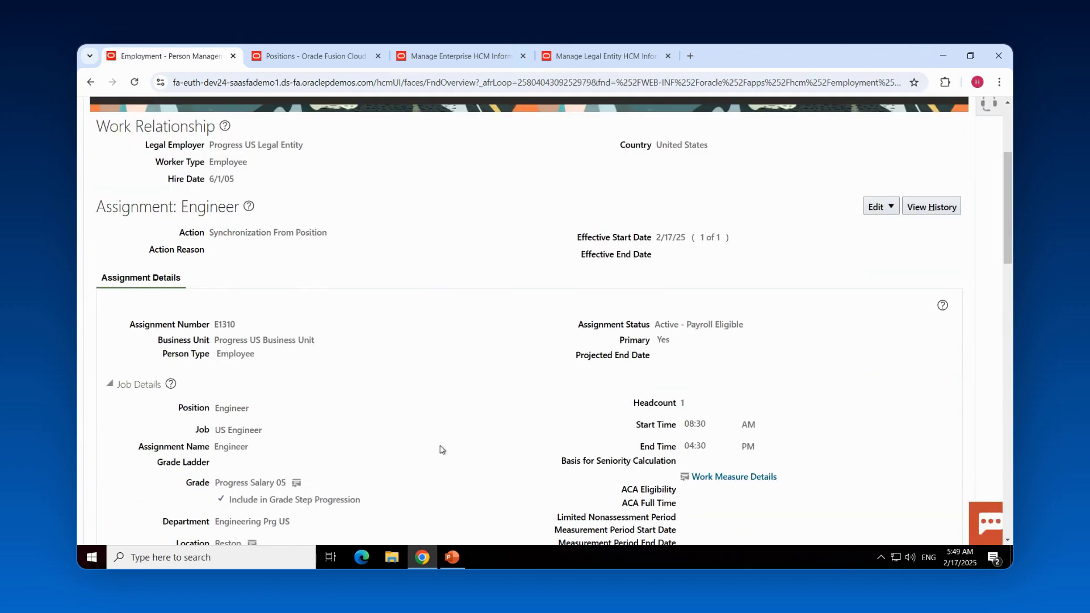
pyautogui.scroll(-1, 439, 448)
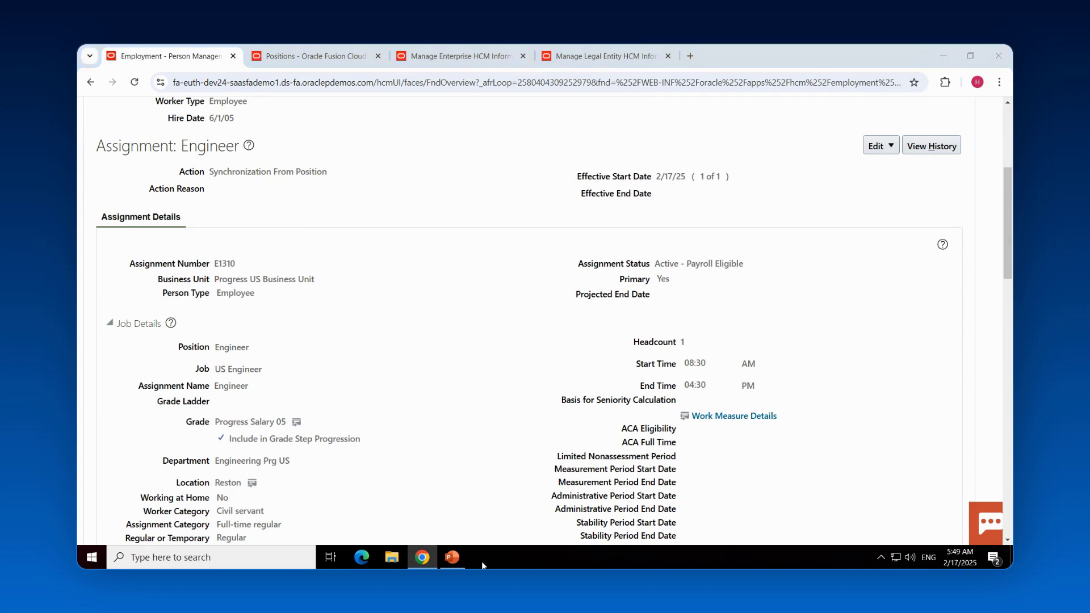
# - Switch to the PowerPoint presentation
pyautogui.hotkey('alt', 'Tab')
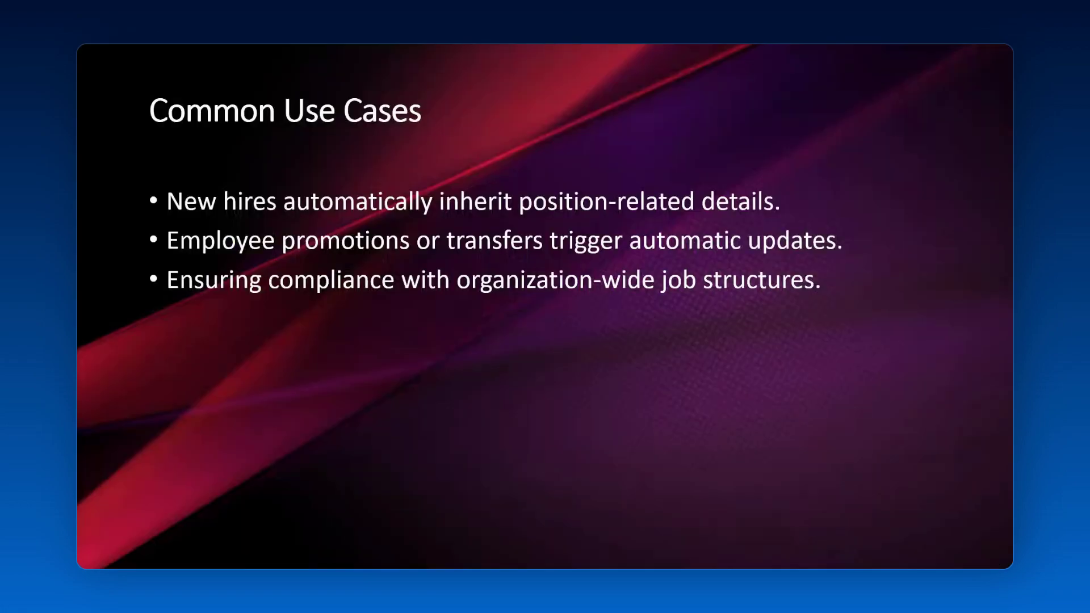